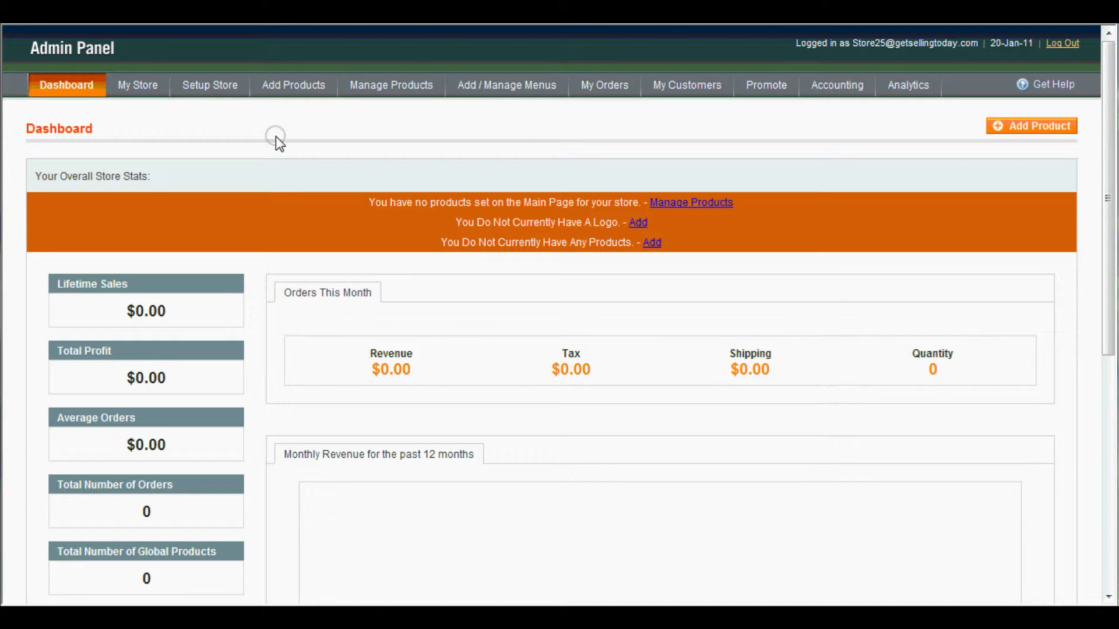
Filter the product catalog to Clothing > Mens > Shirts, listing 57 Klein Tools shirts.
{"action": "left_click", "coordinate": [295, 85]}
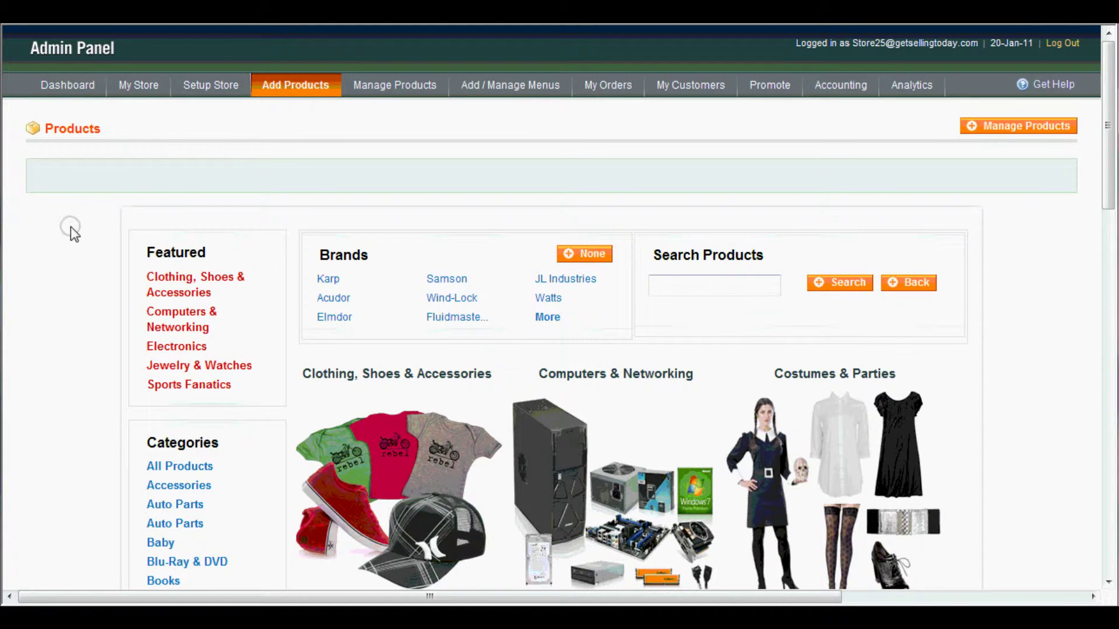
{"action": "scroll", "coordinate": [71, 227], "scroll_direction": "down", "scroll_amount": 5}
{"action": "scroll", "coordinate": [71, 228], "scroll_direction": "down", "scroll_amount": 3}
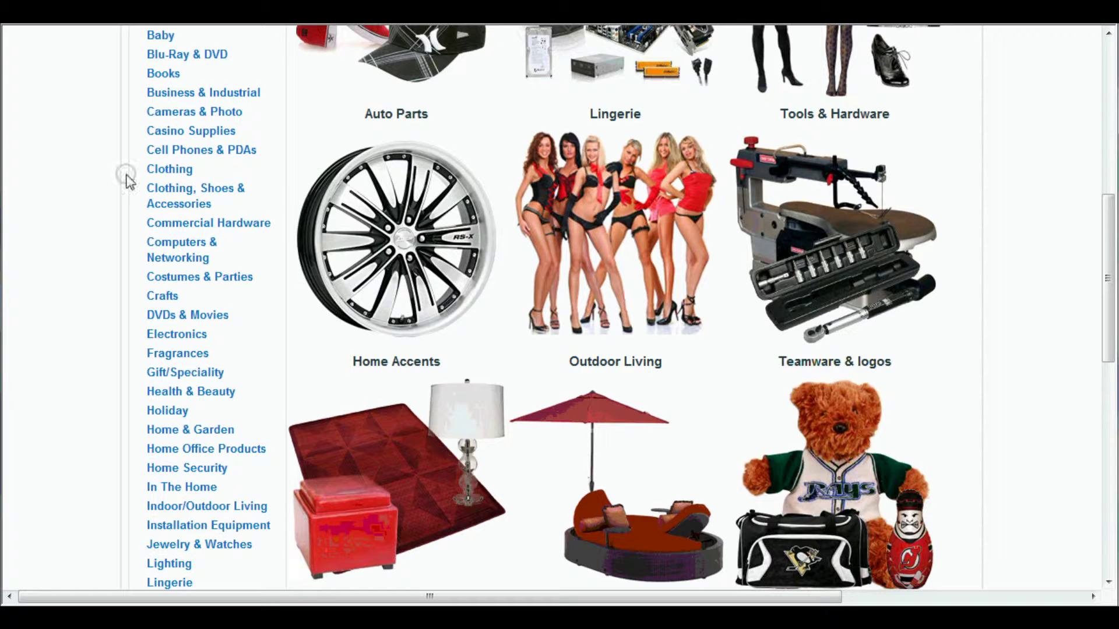
{"action": "left_click", "coordinate": [187, 169]}
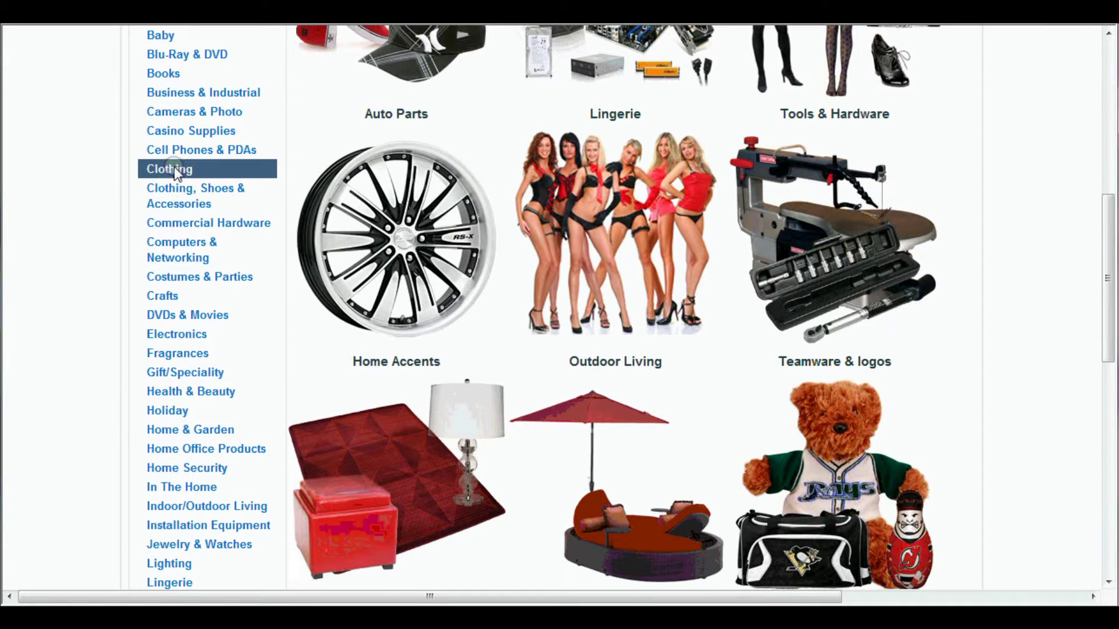
{"action": "scroll", "coordinate": [99, 191], "scroll_direction": "down", "scroll_amount": 6}
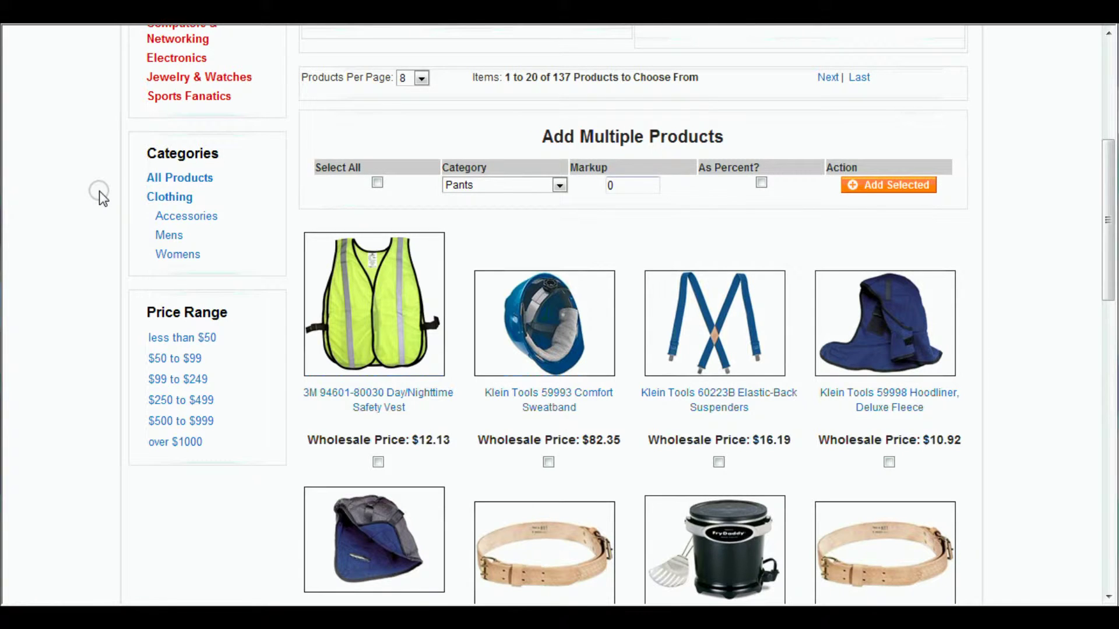
{"action": "left_click", "coordinate": [183, 236]}
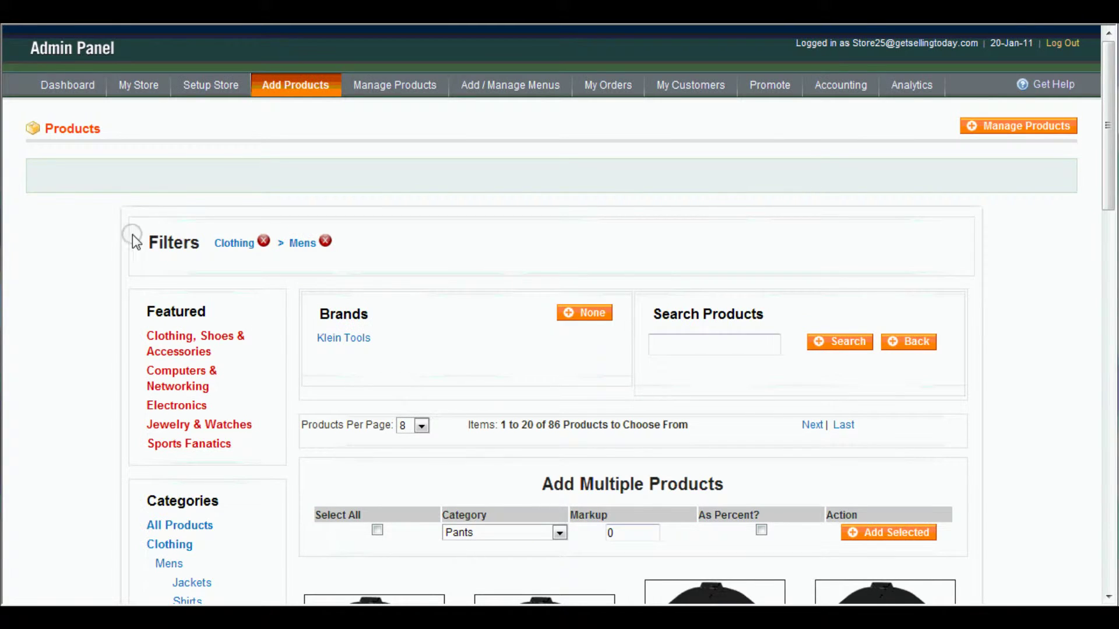
{"action": "scroll", "coordinate": [132, 236], "scroll_direction": "down", "scroll_amount": 3}
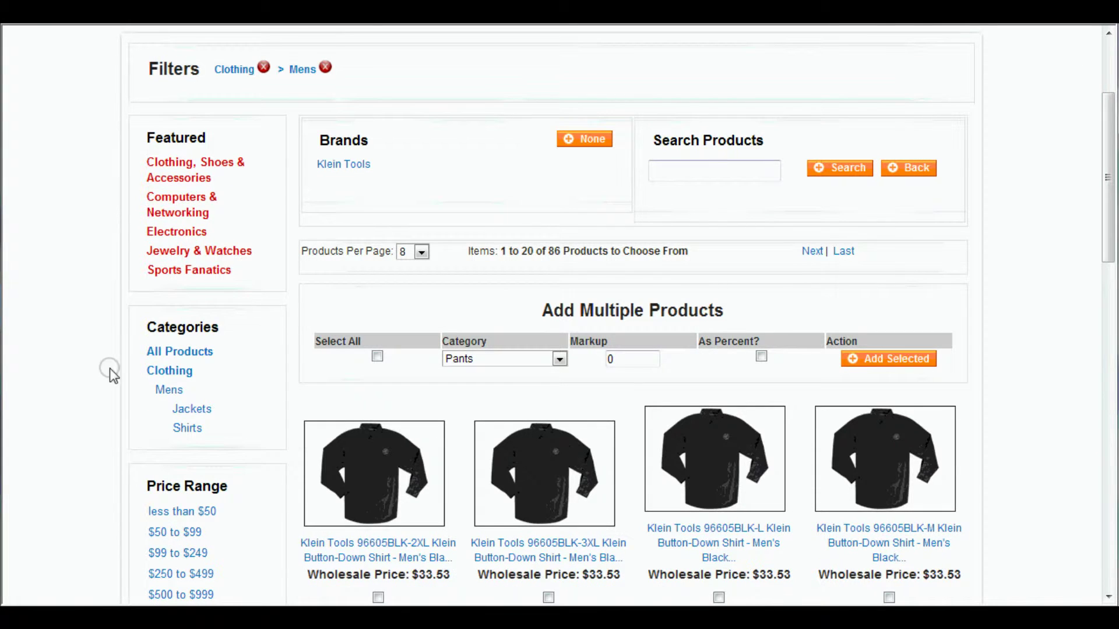
{"action": "left_click", "coordinate": [187, 429]}
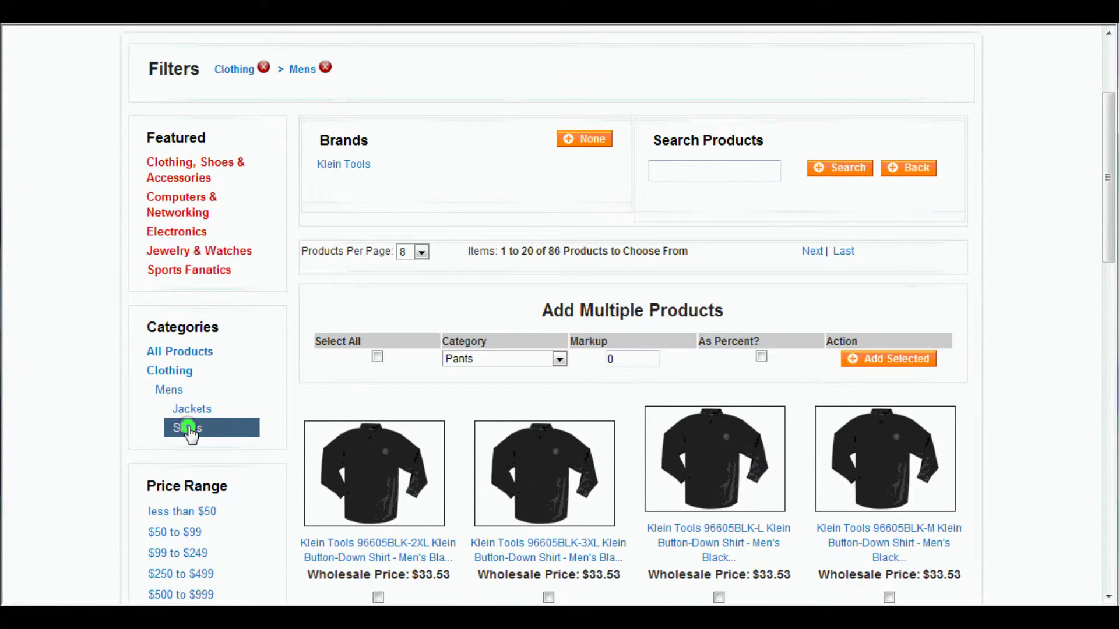
Add the black 2XL Klein Tools shirt (96605BLK-2XL) under Shirts with a 15% markup.
{"action": "scroll", "coordinate": [400, 387], "scroll_direction": "down", "scroll_amount": 6}
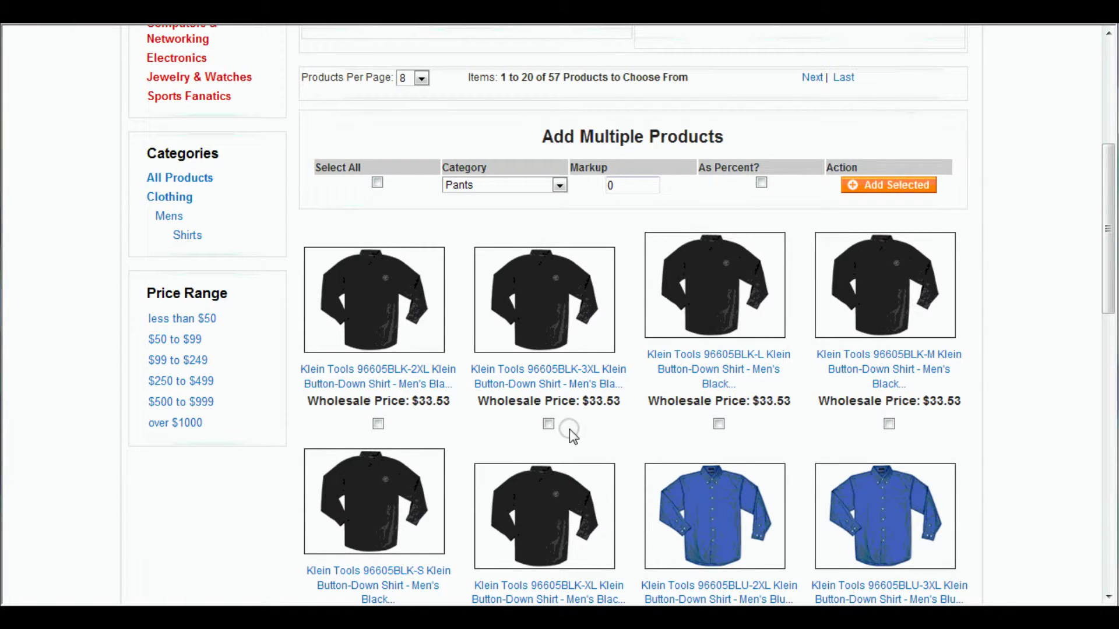
{"action": "left_click", "coordinate": [377, 424]}
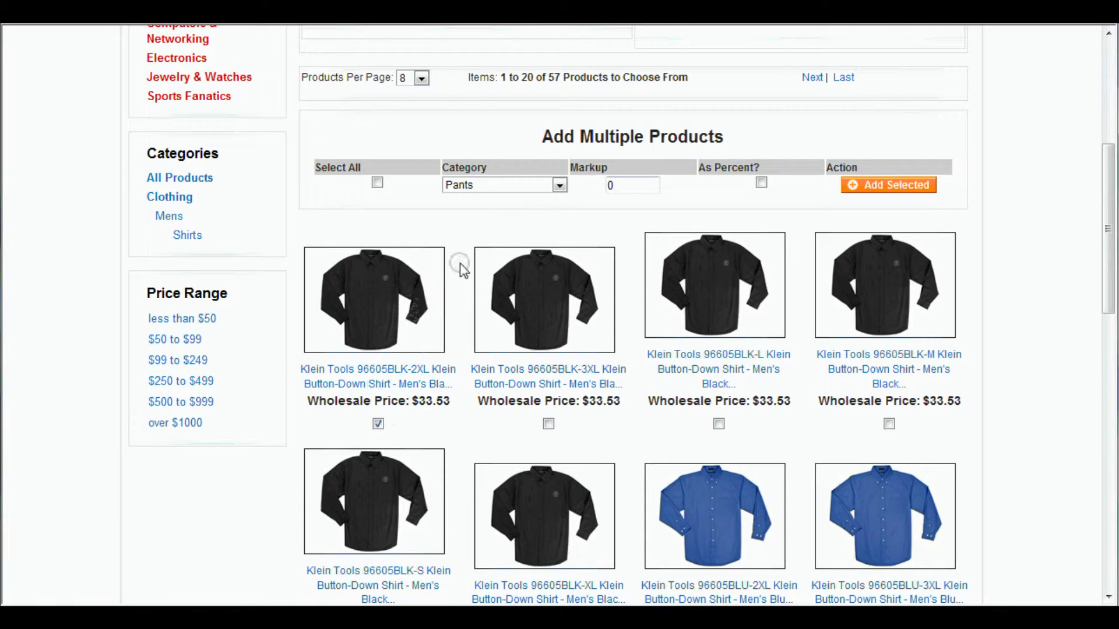
{"action": "left_click", "coordinate": [561, 185]}
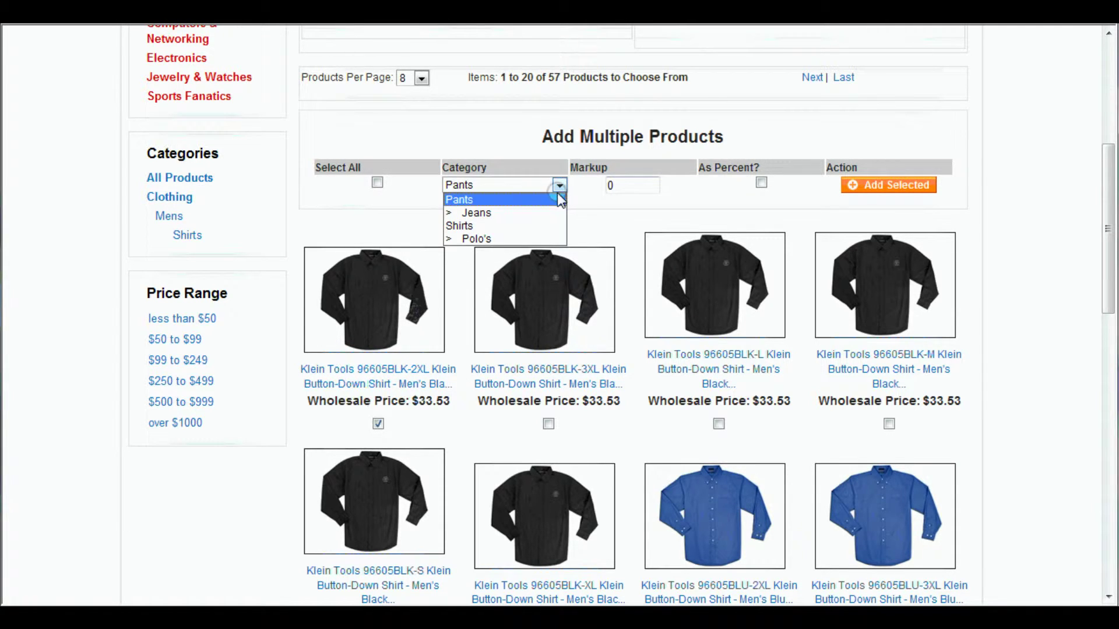
{"action": "left_click", "coordinate": [544, 230]}
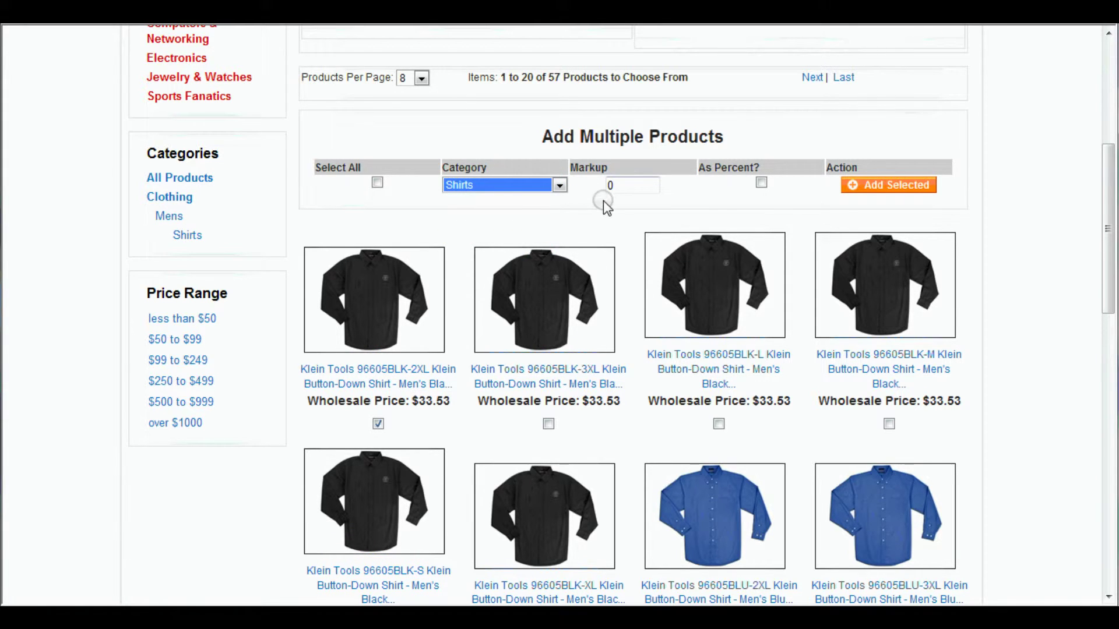
{"action": "left_click", "coordinate": [631, 186]}
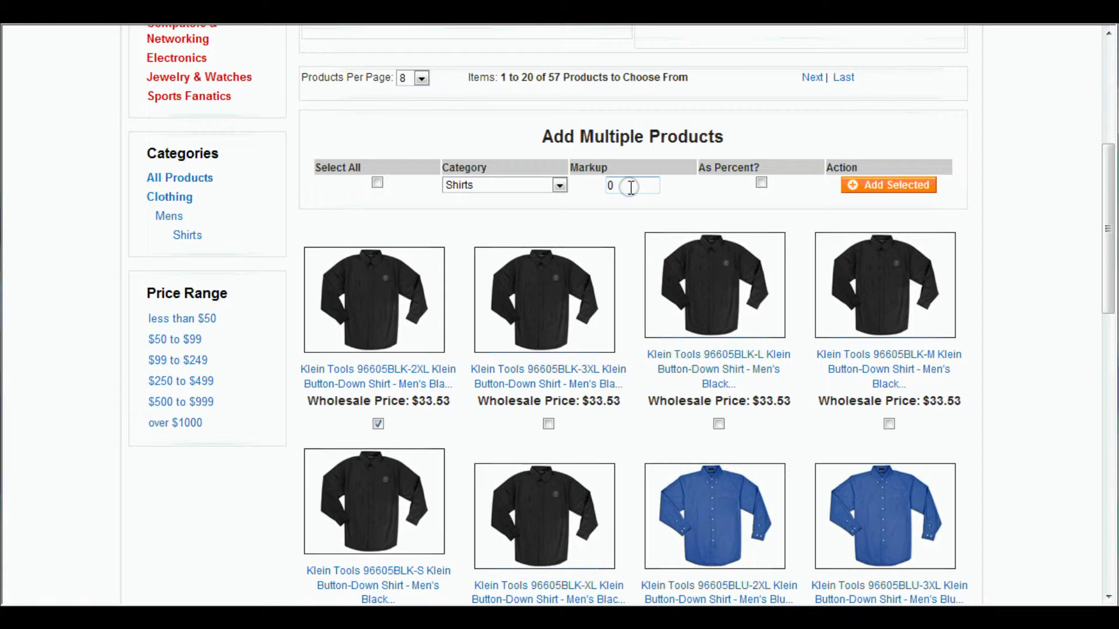
{"action": "key", "text": "BackSpace"}
{"action": "type", "text": "15"}
{"action": "left_click", "coordinate": [761, 183]}
{"action": "left_click", "coordinate": [898, 186]}
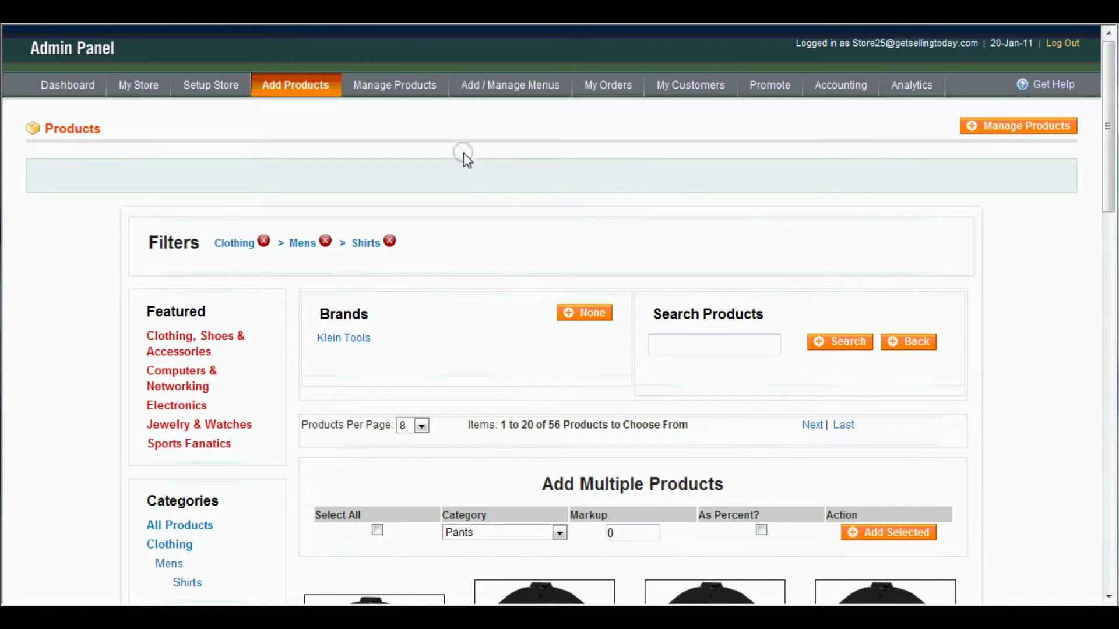
Open Manage Products to see the Klein Tools shirt under Shirts selling for $38.56.
{"action": "left_click", "coordinate": [403, 85]}
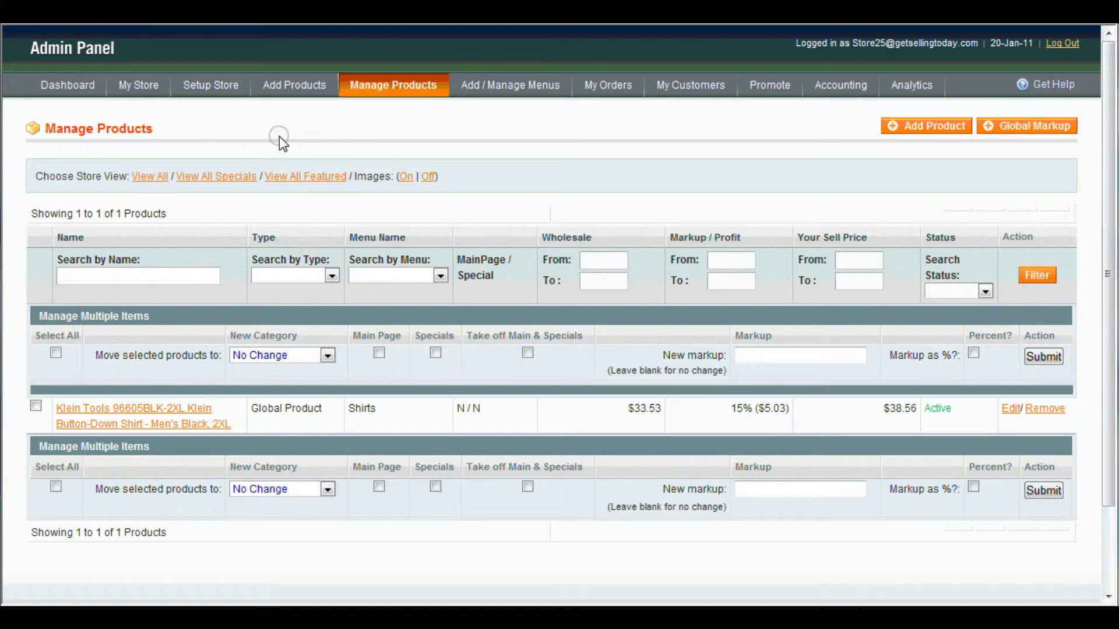
Open the storefront's Shirts category showing the Klein Tools shirt in stock at $38.56.
{"action": "left_click", "coordinate": [140, 86]}
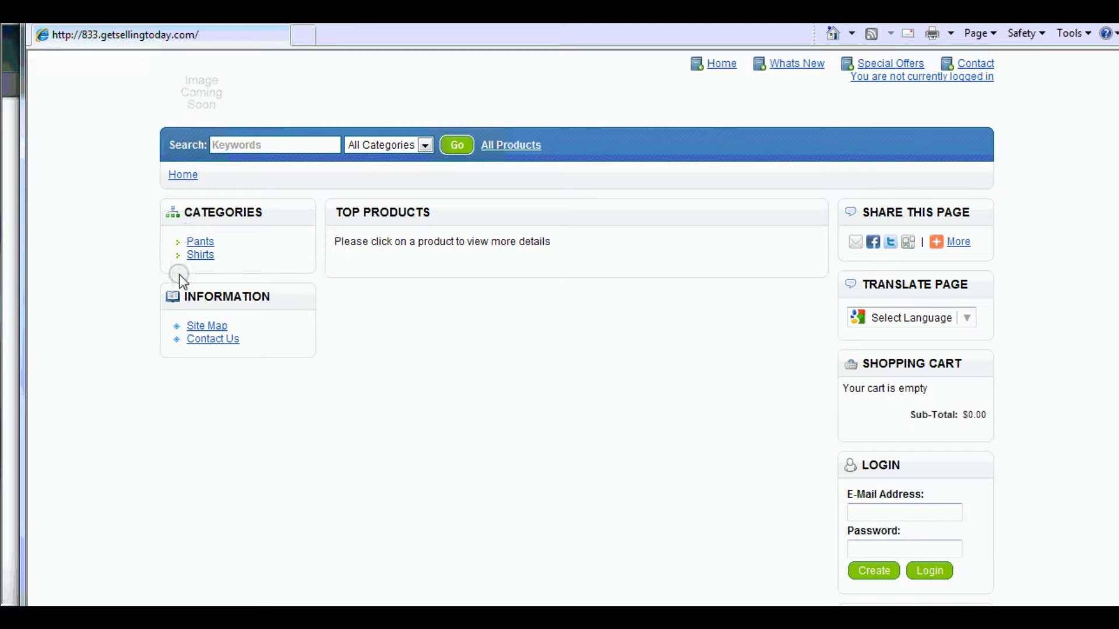
{"action": "left_click", "coordinate": [201, 256]}
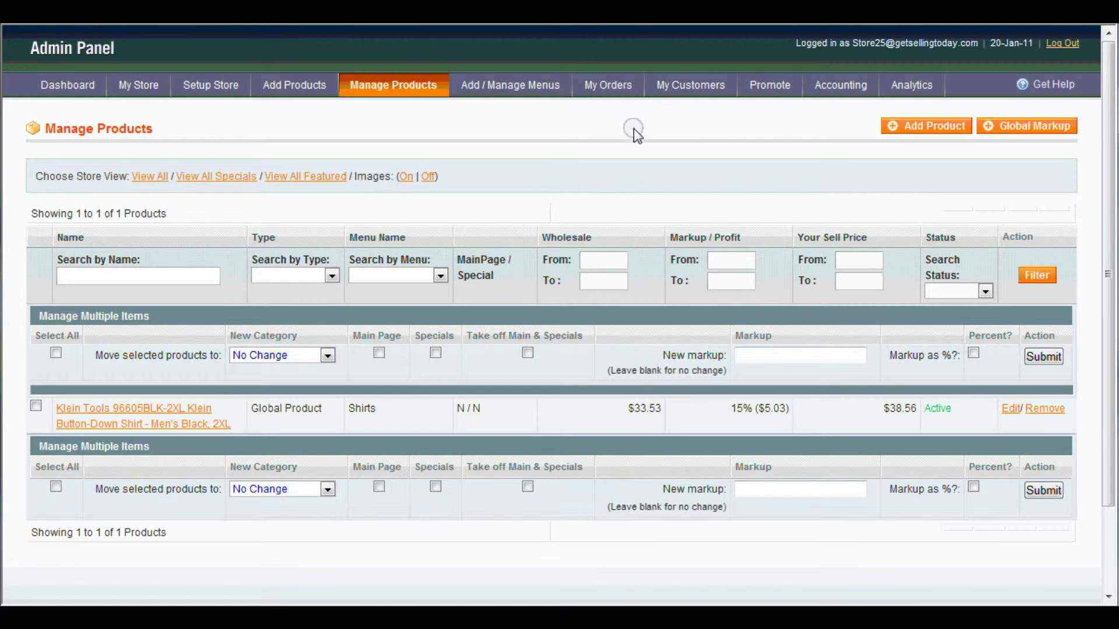
Re-filter the Add Products catalog to Clothing > Mens > Shirts, now listing 56 shirts.
{"action": "left_click", "coordinate": [298, 84]}
{"action": "scroll", "coordinate": [97, 253], "scroll_direction": "down", "scroll_amount": 7}
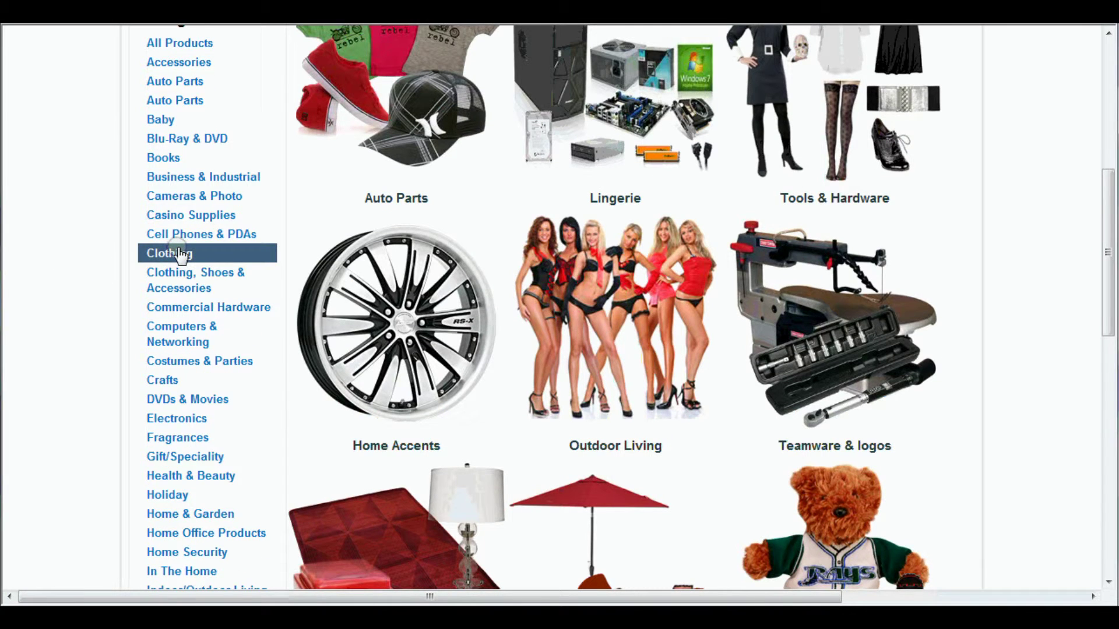
{"action": "left_click", "coordinate": [179, 254]}
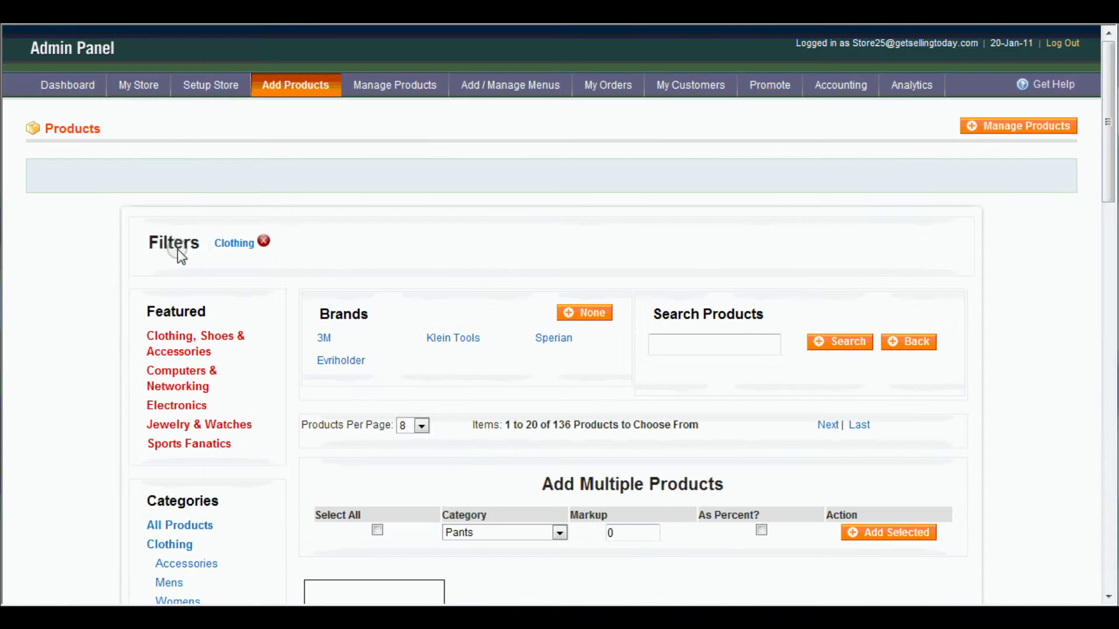
{"action": "scroll", "coordinate": [178, 254], "scroll_direction": "down", "scroll_amount": 6}
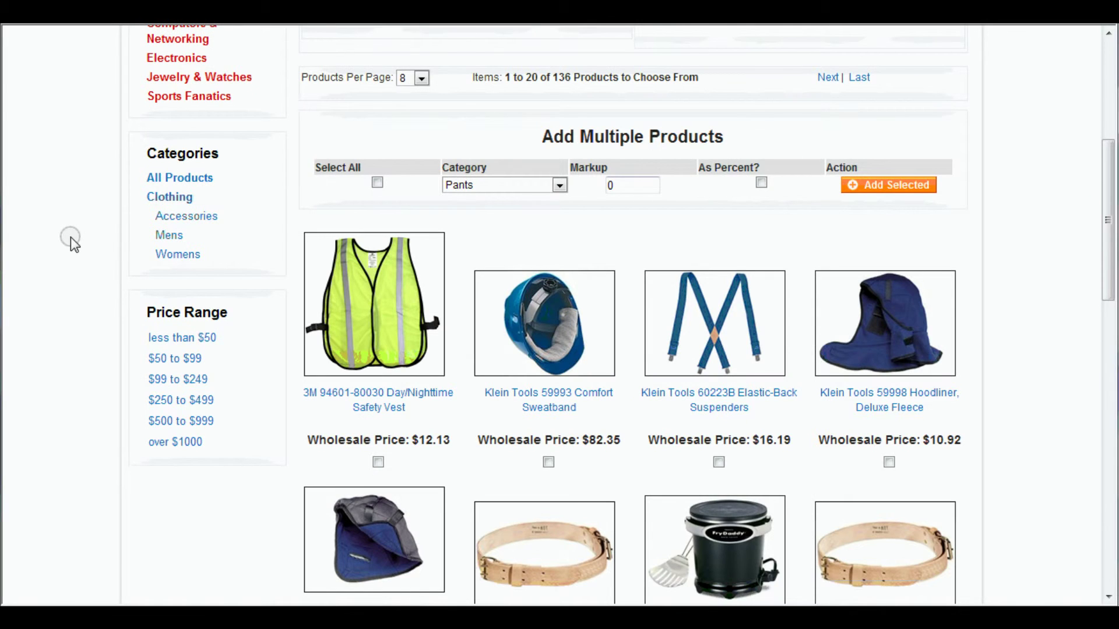
{"action": "left_click", "coordinate": [169, 235]}
{"action": "scroll", "coordinate": [102, 279], "scroll_direction": "down", "scroll_amount": 5}
{"action": "scroll", "coordinate": [99, 273], "scroll_direction": "down", "scroll_amount": 1}
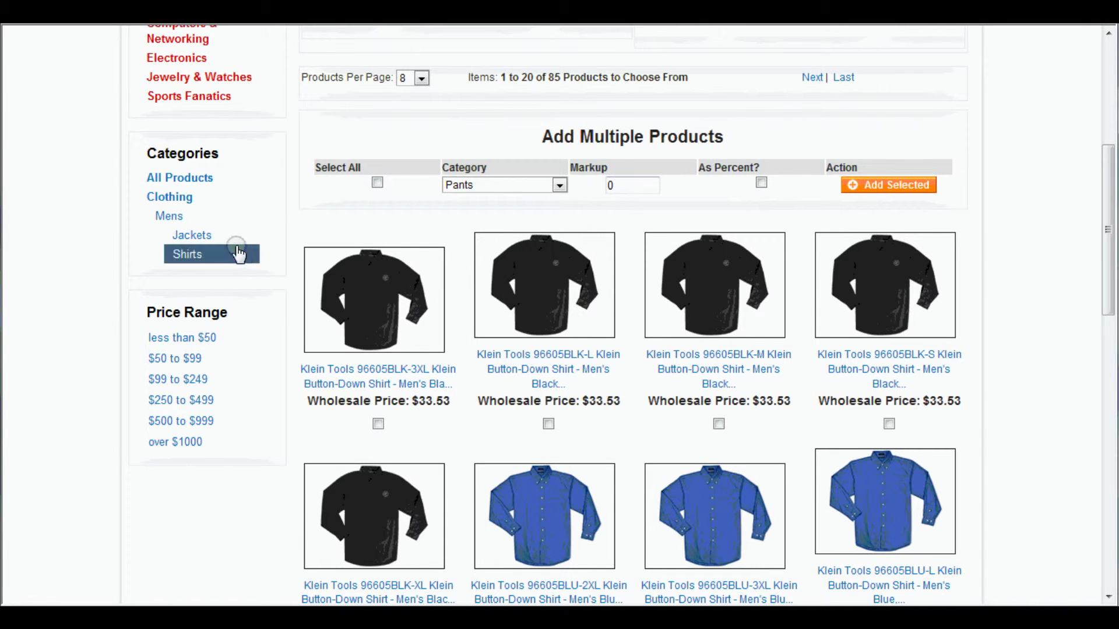
{"action": "left_click", "coordinate": [191, 256]}
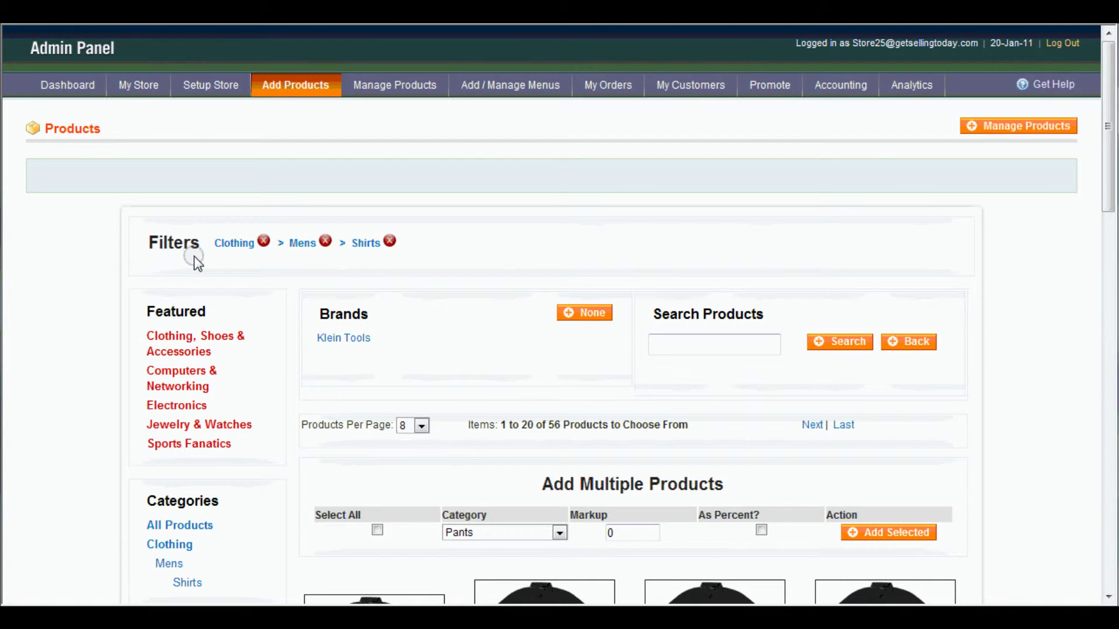
{"action": "scroll", "coordinate": [346, 272], "scroll_direction": "down", "scroll_amount": 6}
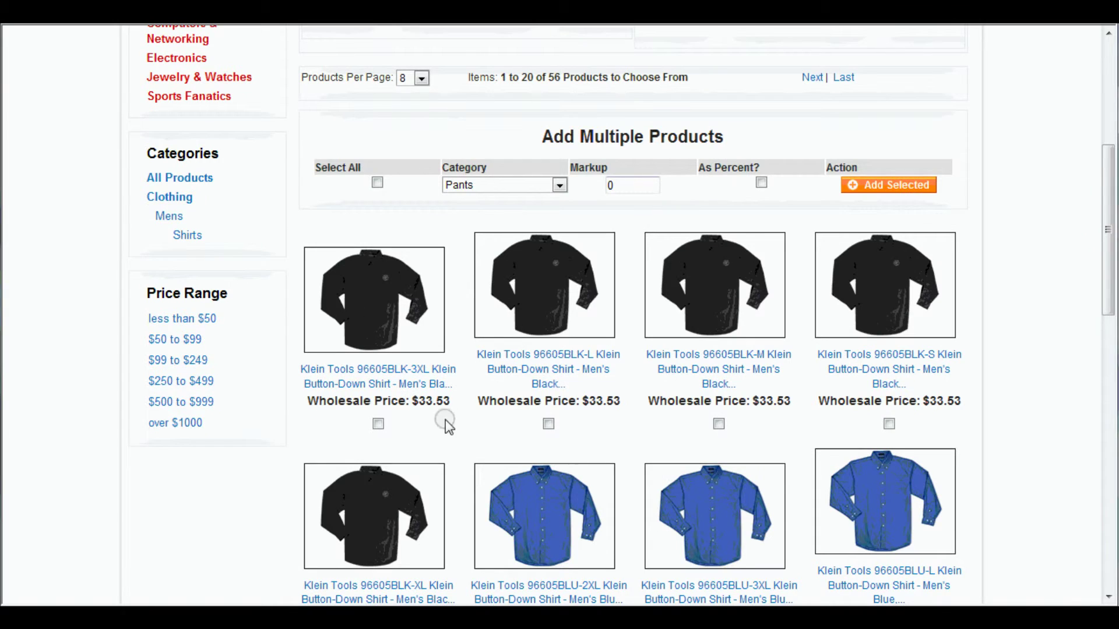
Select the listed Klein Tools men's shirts for adding.
{"action": "left_click", "coordinate": [379, 423]}
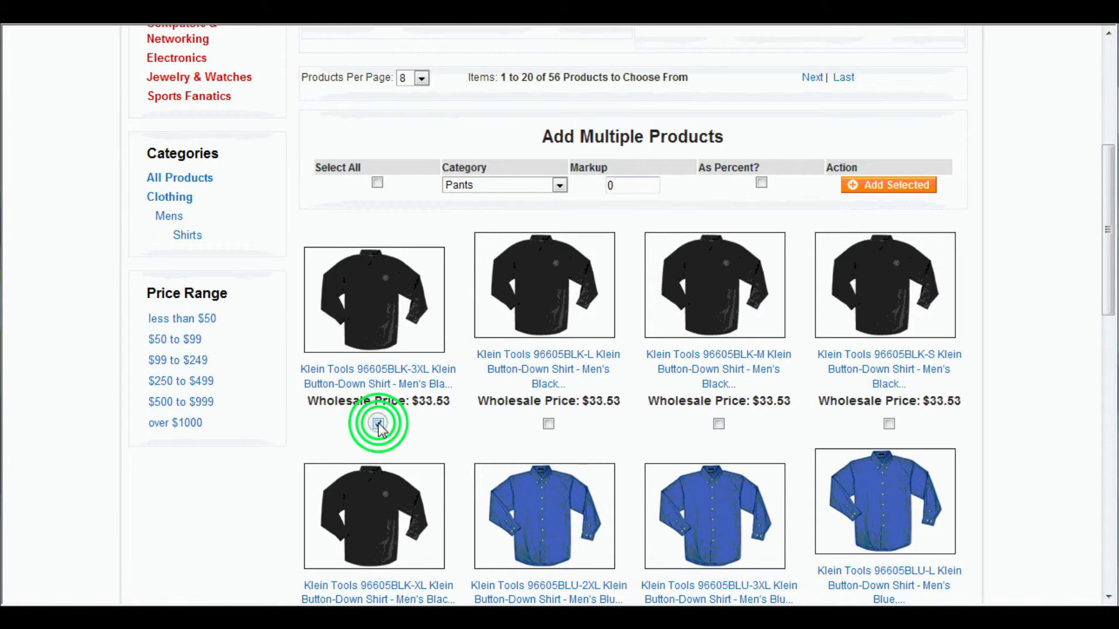
{"action": "left_click", "coordinate": [548, 425]}
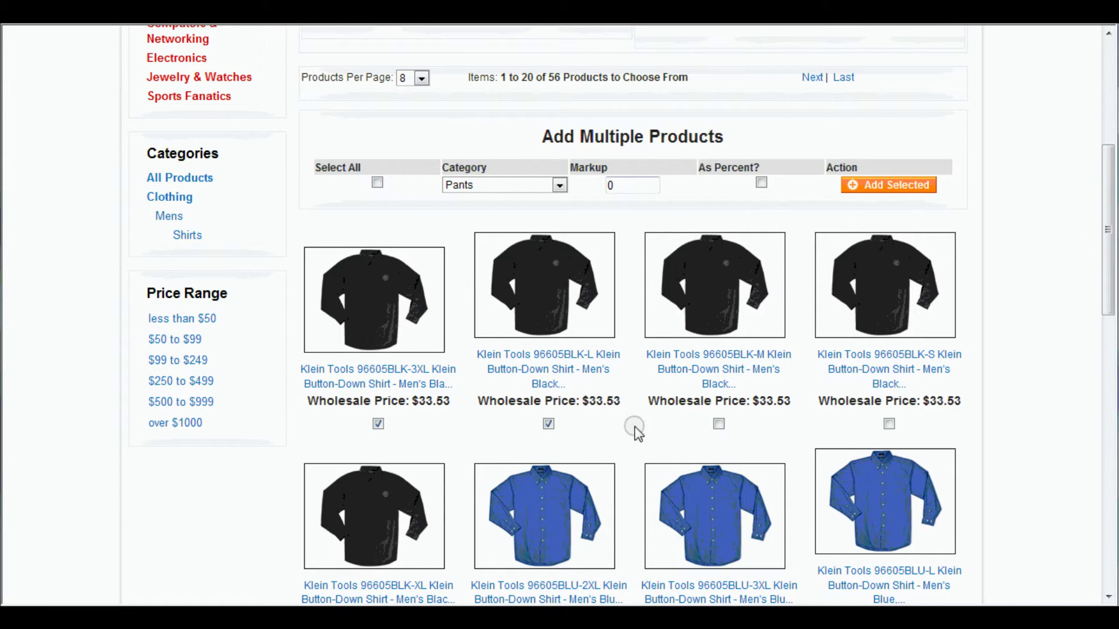
{"action": "left_click", "coordinate": [718, 424]}
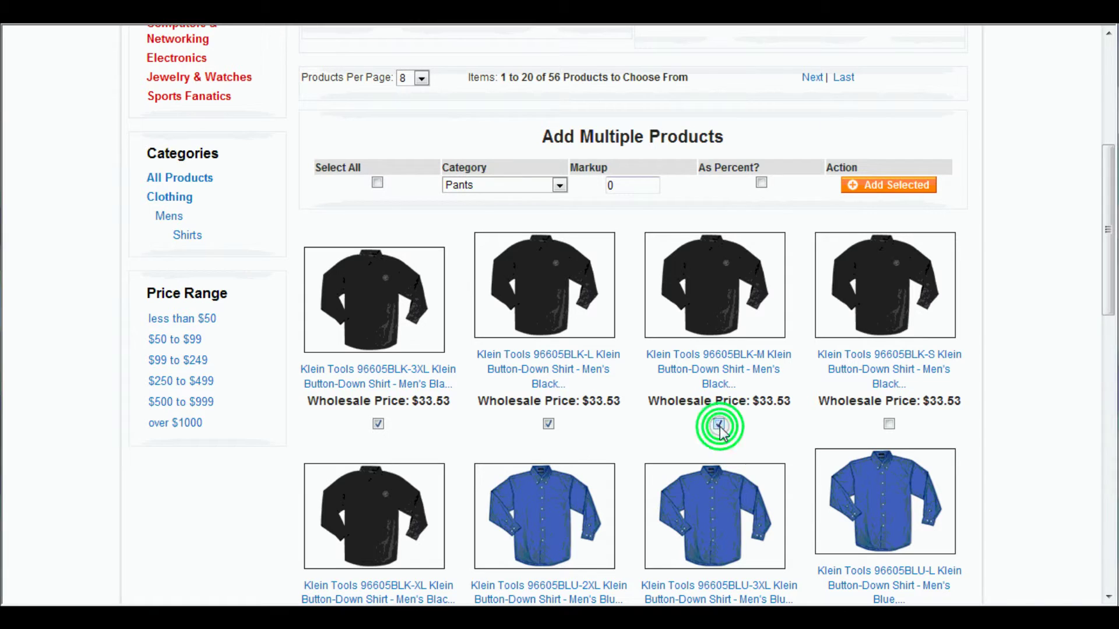
{"action": "left_click", "coordinate": [890, 424]}
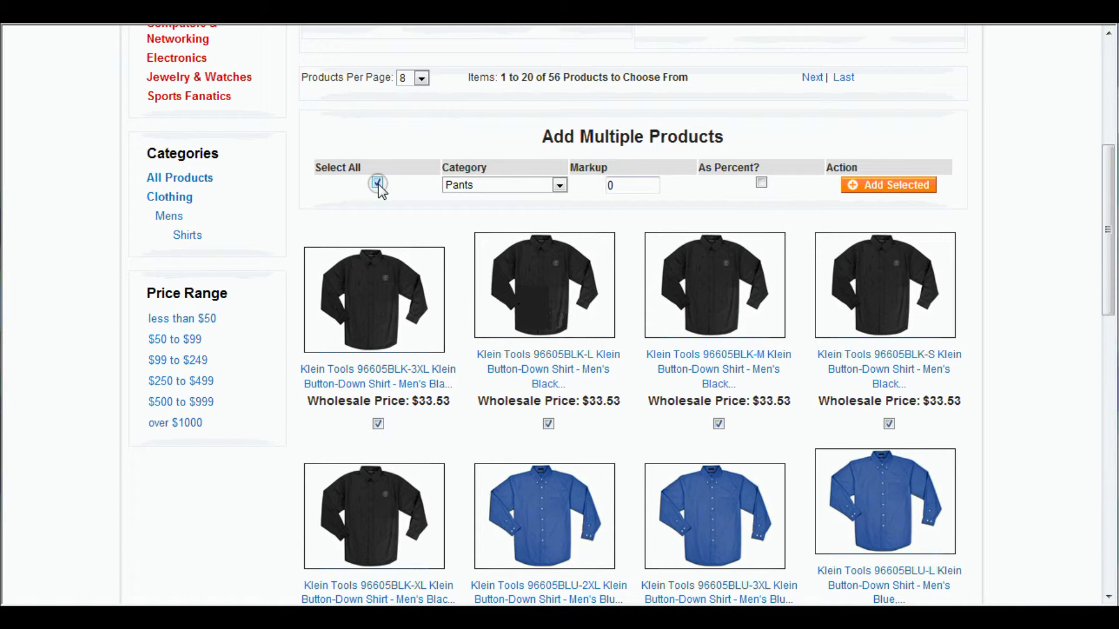
{"action": "scroll", "coordinate": [384, 192], "scroll_direction": "down", "scroll_amount": 4}
{"action": "scroll", "coordinate": [396, 209], "scroll_direction": "up", "scroll_amount": 5}
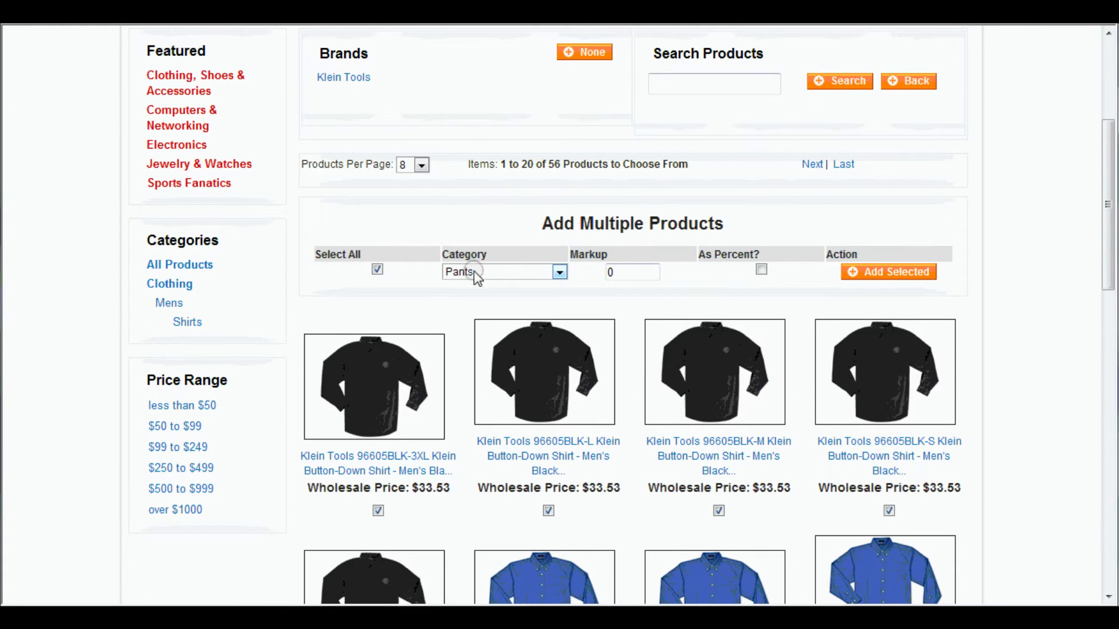
Add the selected shirts to the store under Shirts with a 15% markup.
{"action": "left_click", "coordinate": [561, 273]}
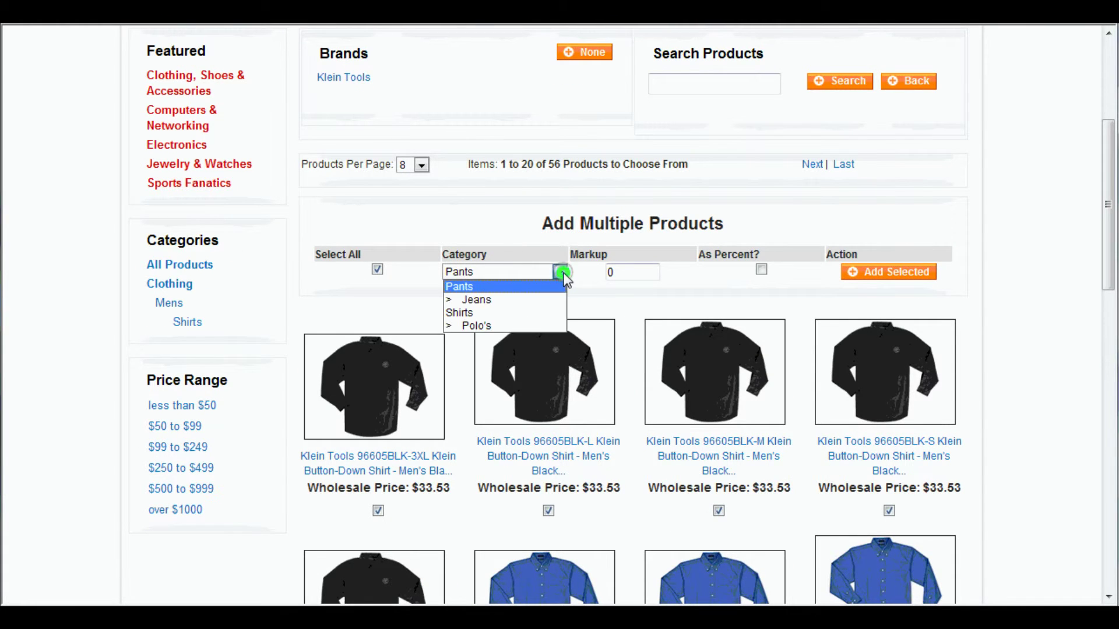
{"action": "left_click", "coordinate": [558, 313]}
{"action": "double_click", "coordinate": [635, 273]}
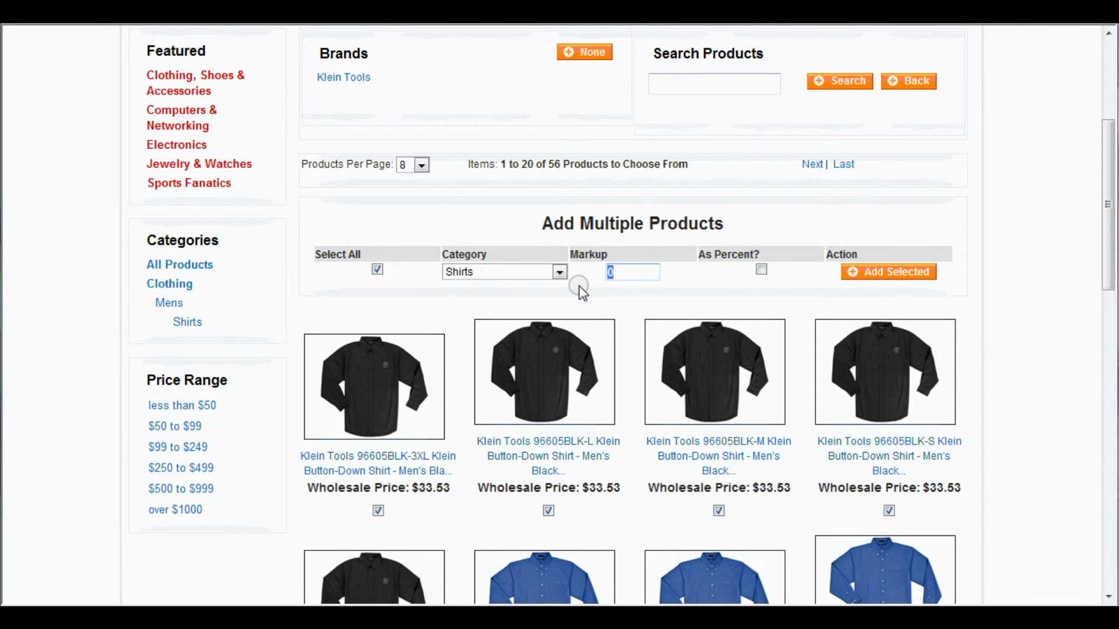
{"action": "type", "text": "15"}
{"action": "left_click", "coordinate": [761, 270]}
{"action": "left_click", "coordinate": [906, 272]}
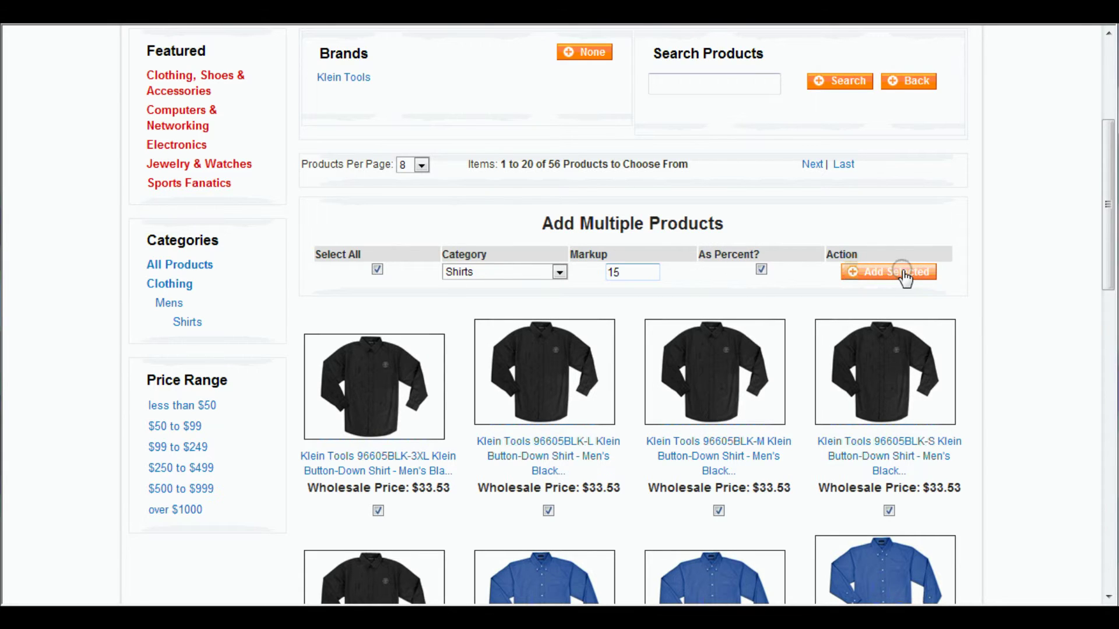
{"action": "left_click", "coordinate": [903, 272]}
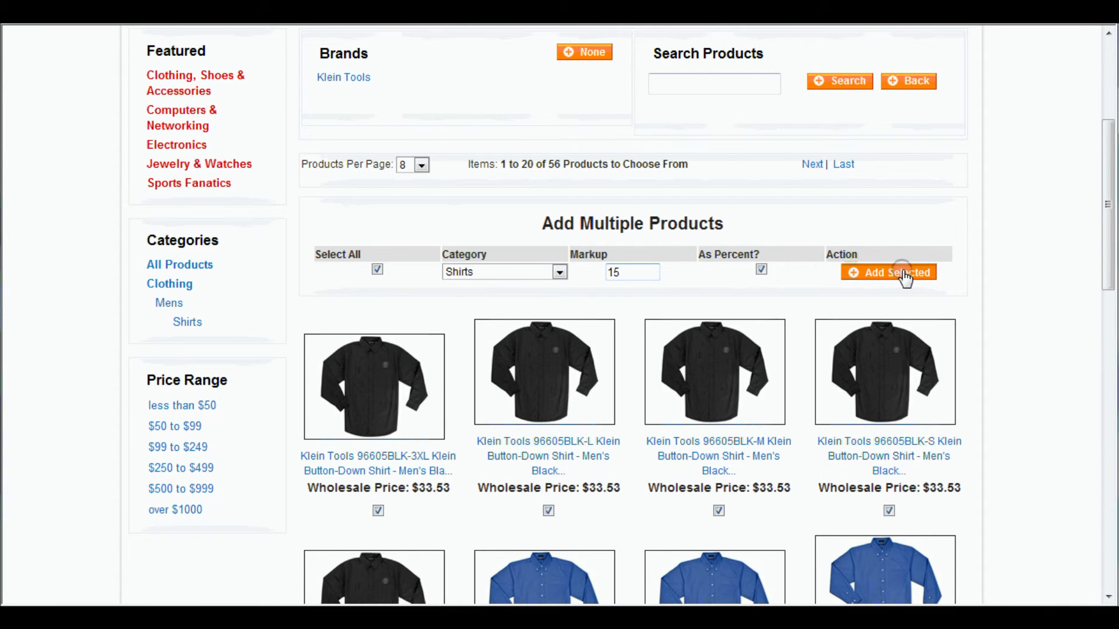
{"action": "left_click", "coordinate": [905, 274]}
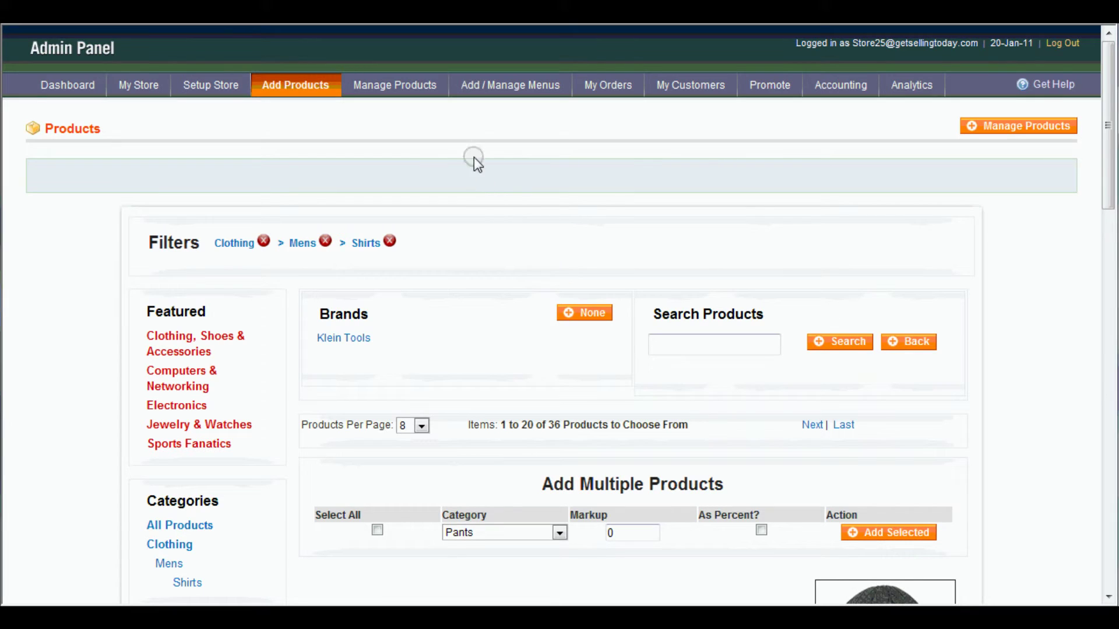
Review Manage Products: 21 products, shirts at 15% markup selling for $38.56 and $41.77.
{"action": "left_click", "coordinate": [392, 86]}
{"action": "scroll", "coordinate": [392, 117], "scroll_direction": "down", "scroll_amount": 6}
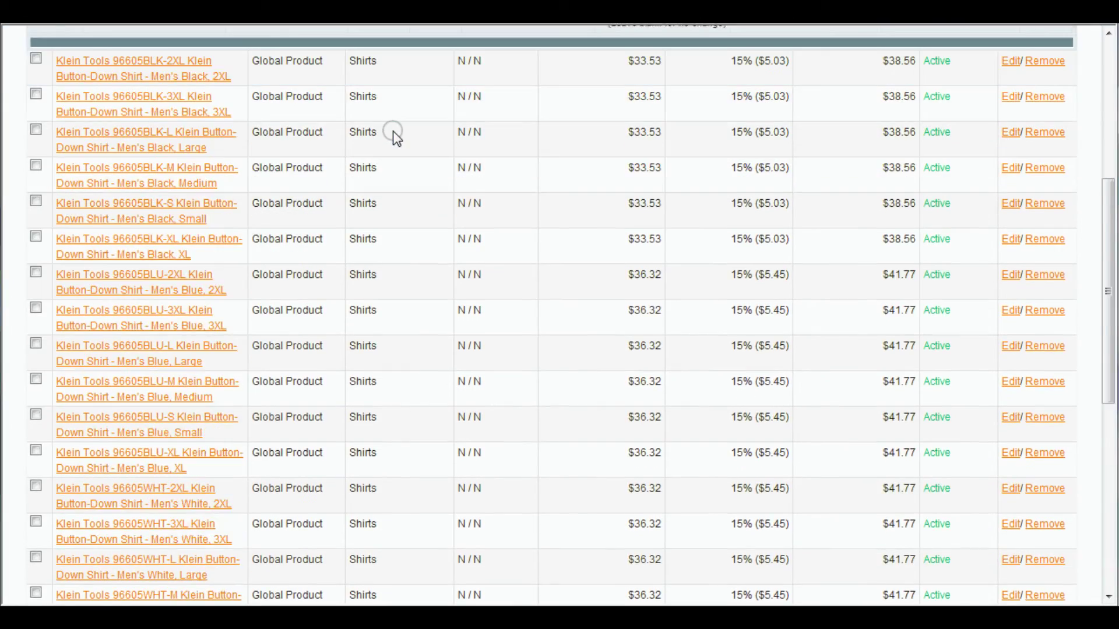
{"action": "scroll", "coordinate": [393, 135], "scroll_direction": "down", "scroll_amount": 8}
{"action": "scroll", "coordinate": [393, 136], "scroll_direction": "up", "scroll_amount": 6}
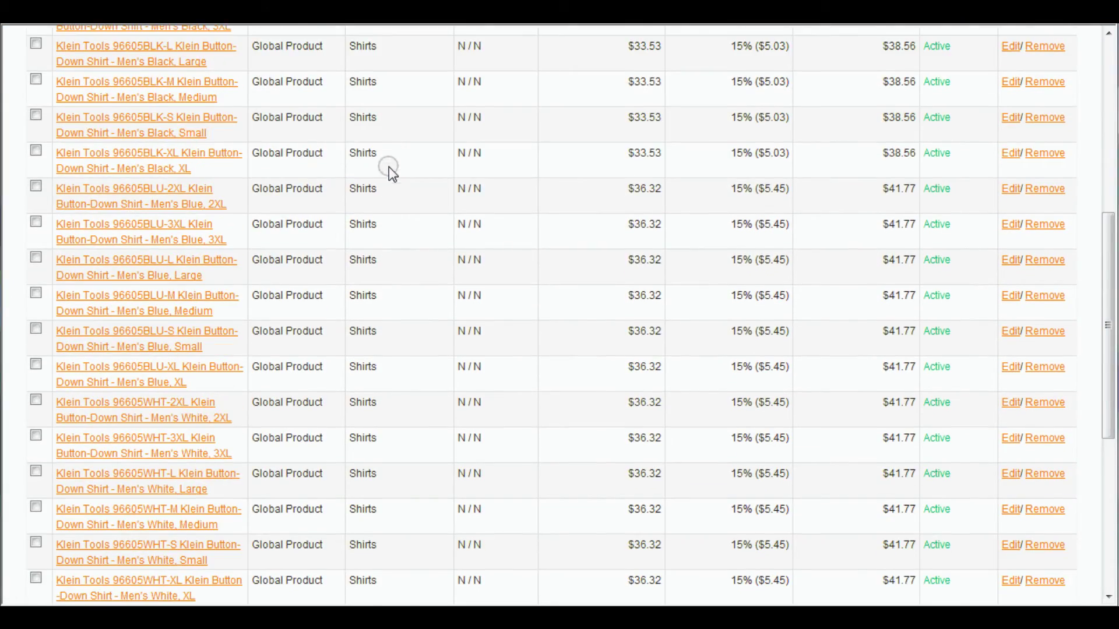
{"action": "scroll", "coordinate": [389, 167], "scroll_direction": "up", "scroll_amount": 8}
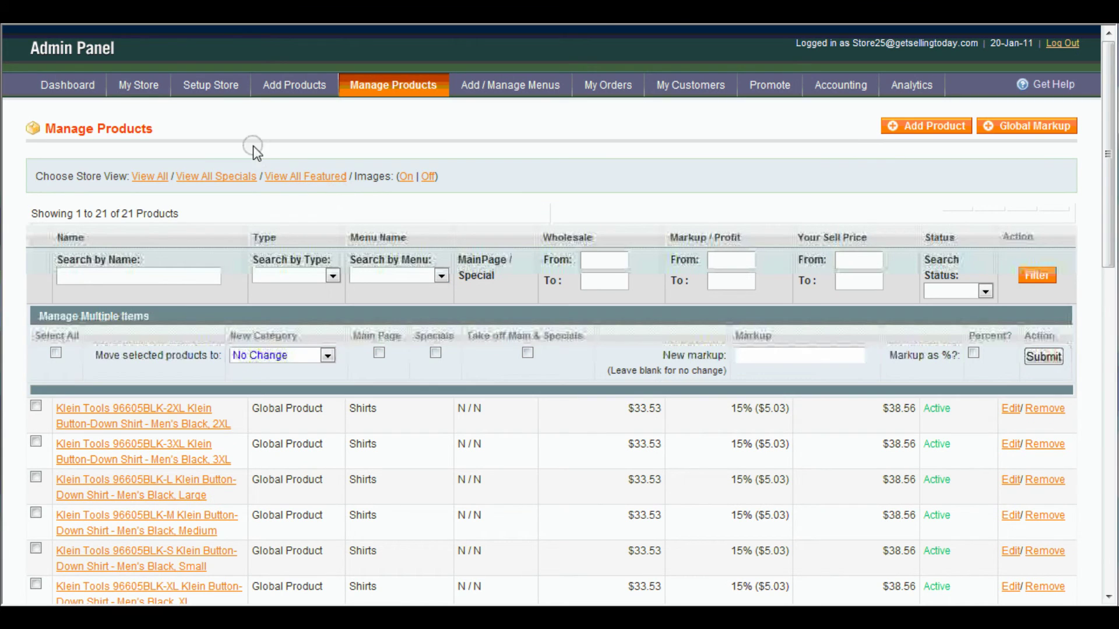
Browse the storefront's Shirts category with the black and blue shirts at $38.56 and $41.77.
{"action": "left_click", "coordinate": [137, 83]}
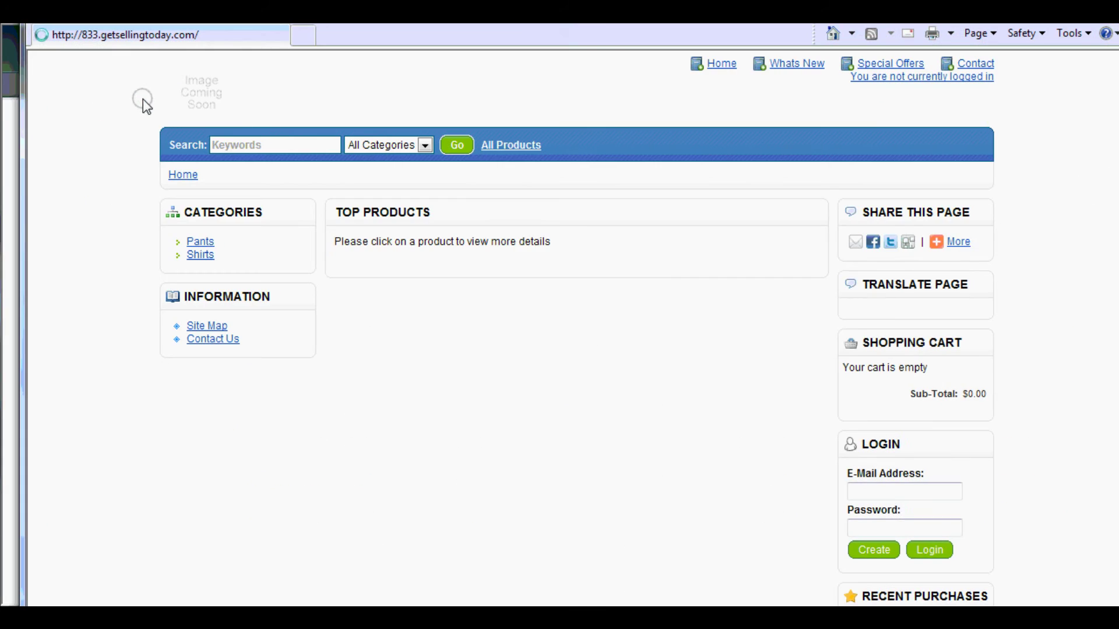
{"action": "left_click", "coordinate": [205, 256]}
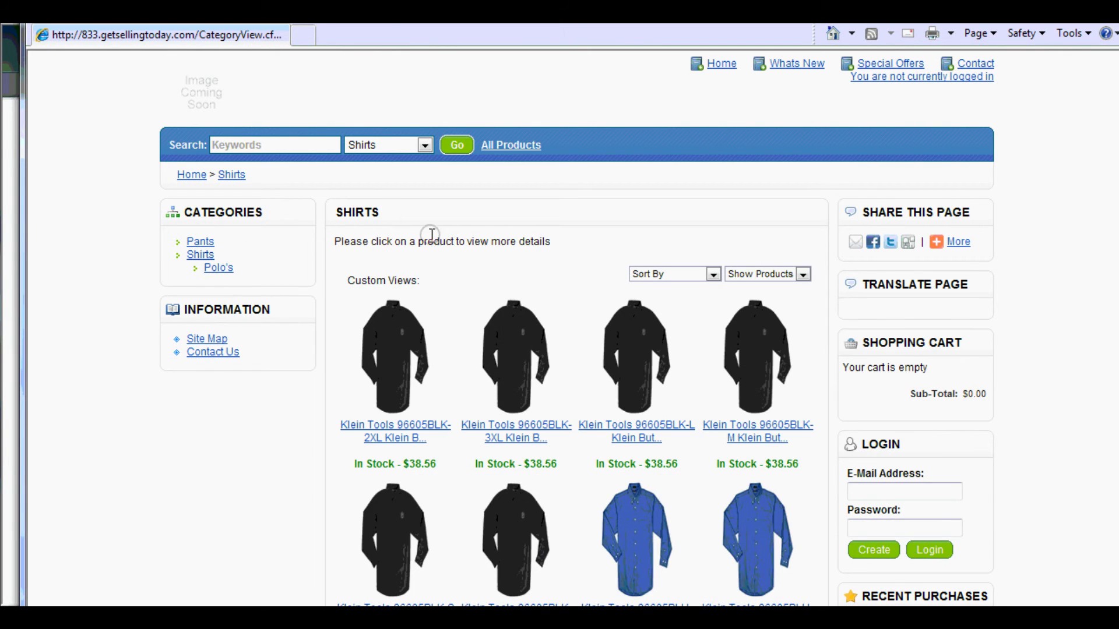
{"action": "scroll", "coordinate": [479, 227], "scroll_direction": "down", "scroll_amount": 2}
{"action": "scroll", "coordinate": [479, 226], "scroll_direction": "down", "scroll_amount": 5}
{"action": "scroll", "coordinate": [479, 226], "scroll_direction": "up", "scroll_amount": 7}
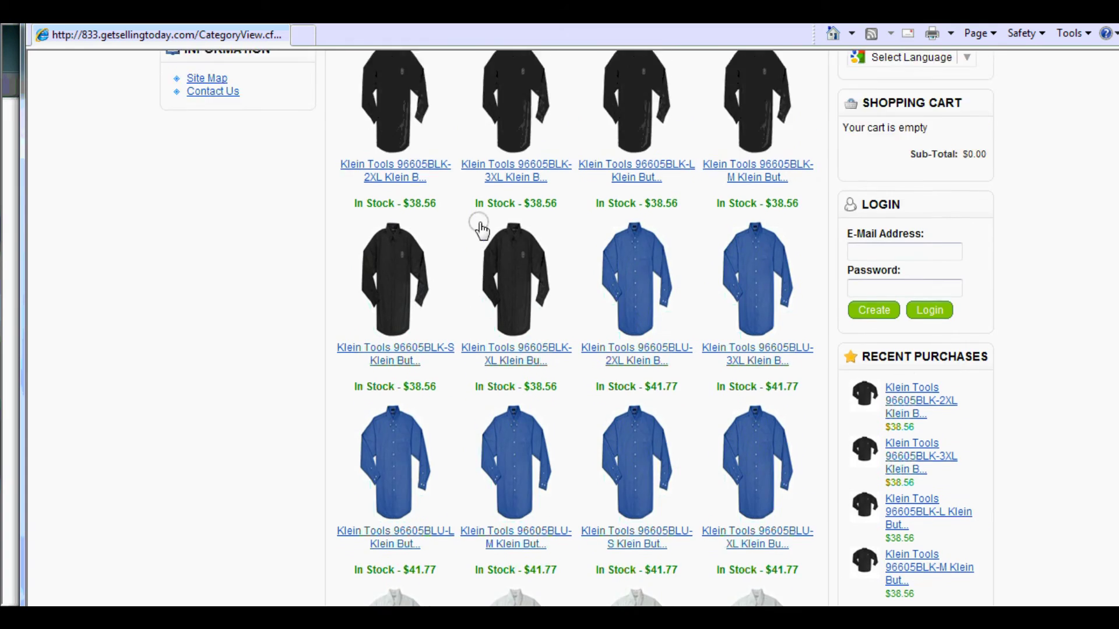